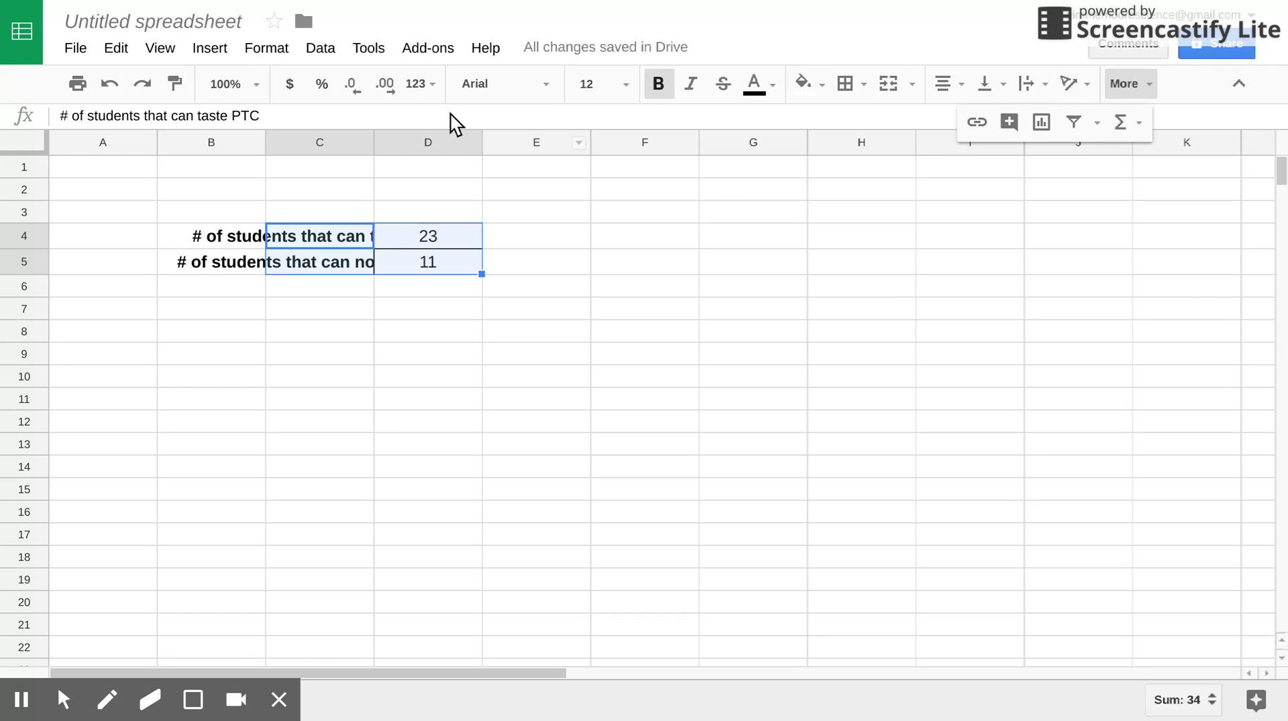
- Insert a chart from the data in C4:D5 and keep Pie chart as its type
click(209, 48)
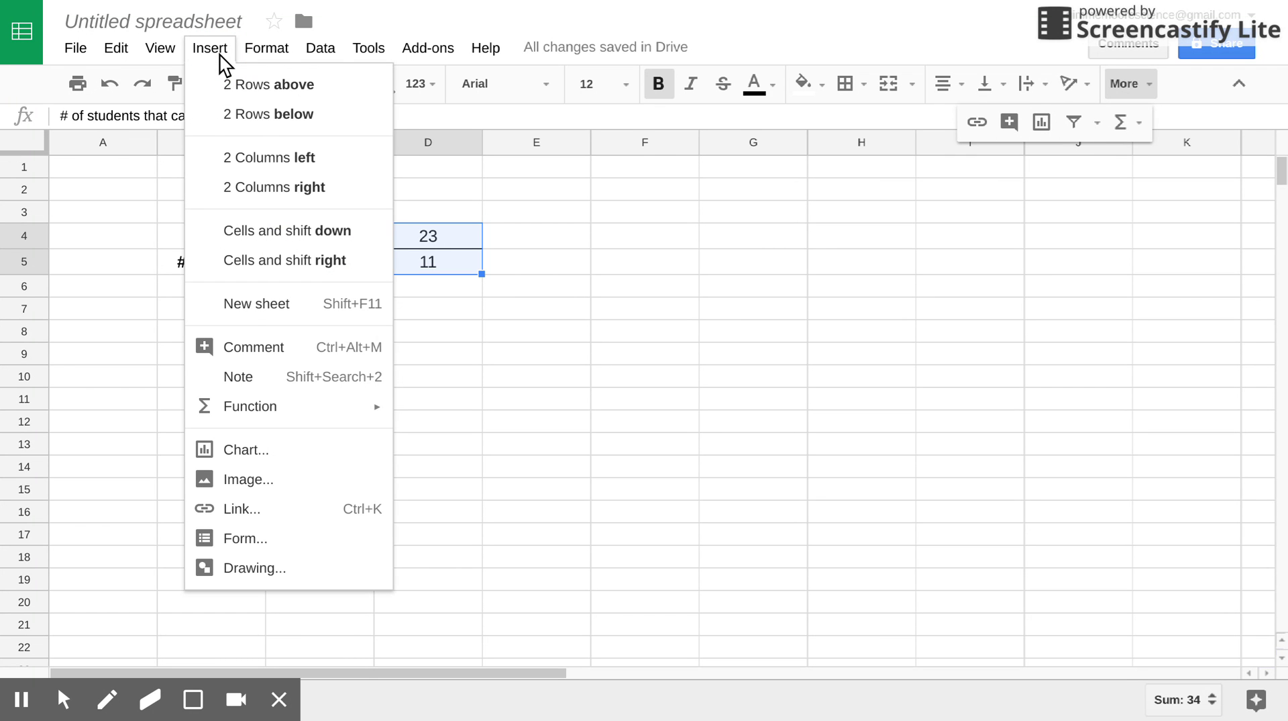
click(256, 457)
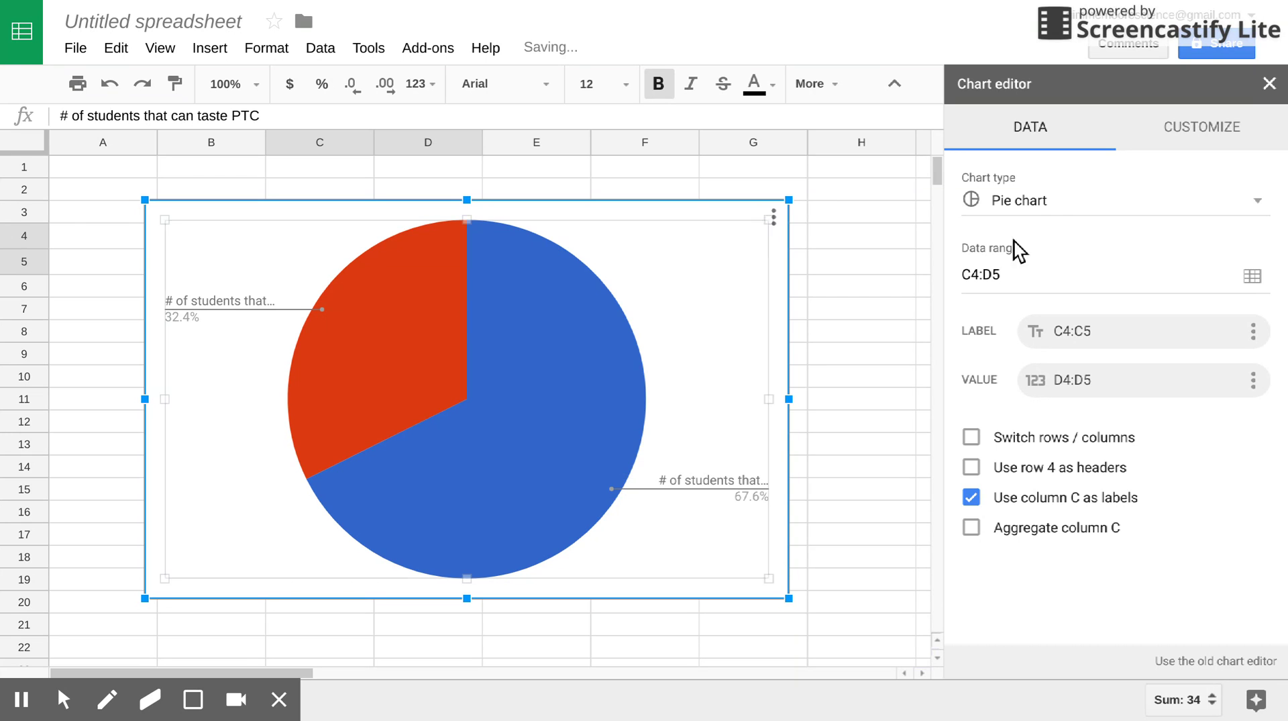
click(1052, 200)
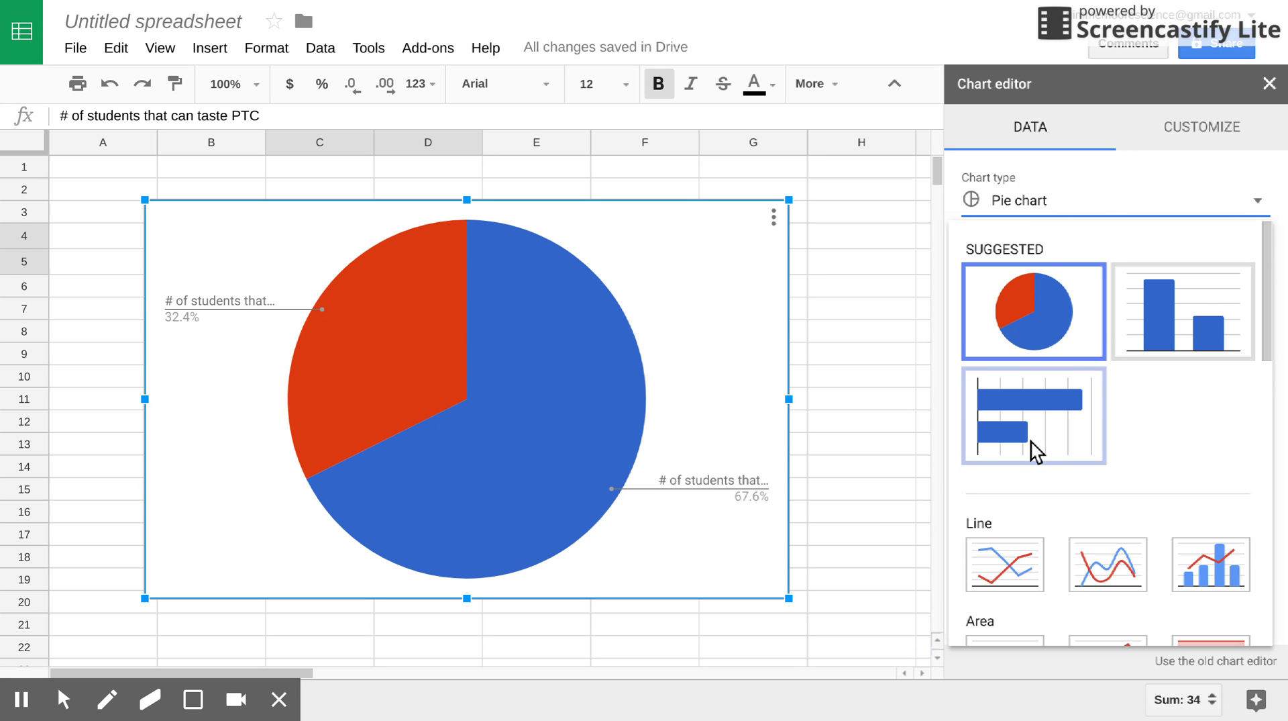
scroll(1034, 453, down, 1)
scroll(1033, 458, down, 1)
scroll(1031, 460, up, 2)
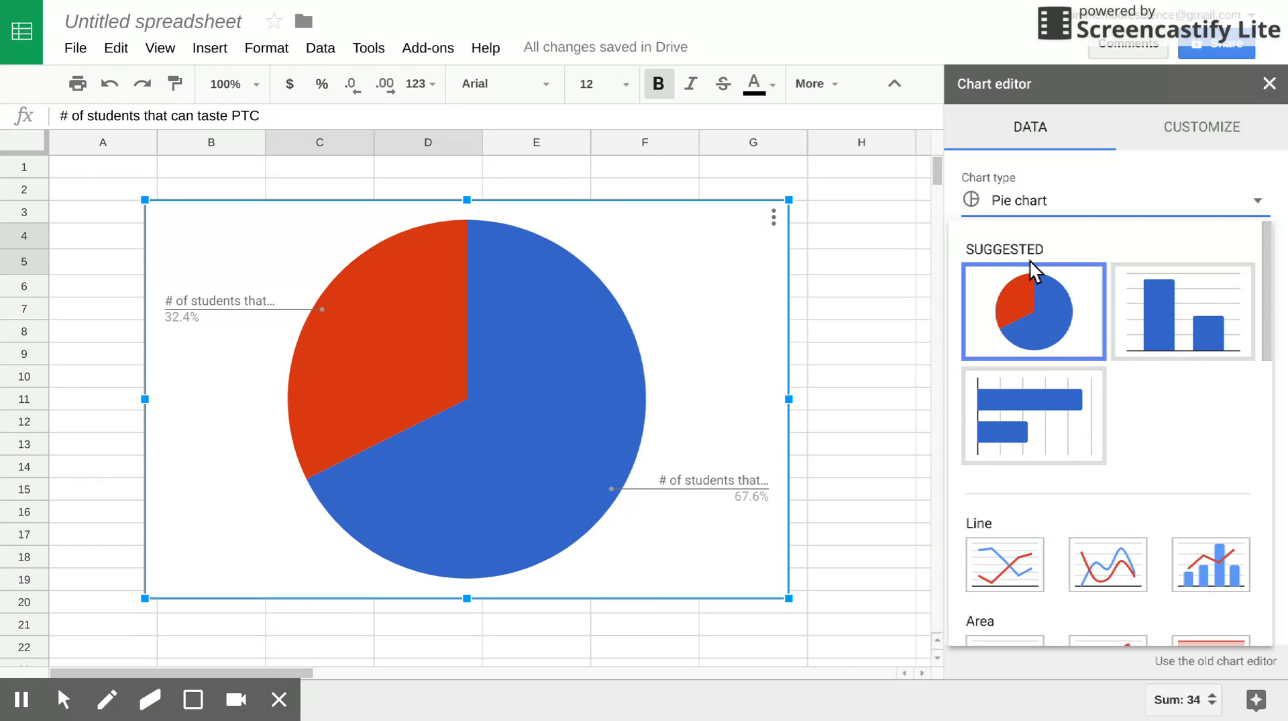
click(1028, 301)
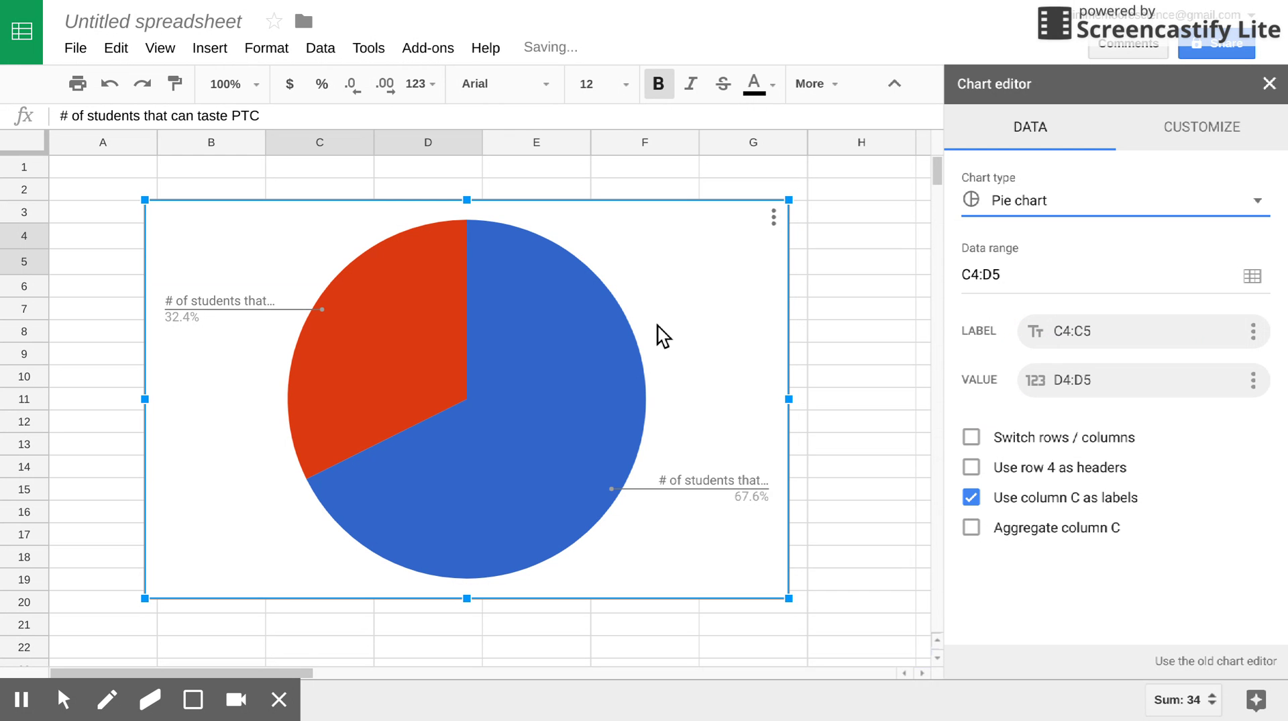
drag(683, 231, 691, 323)
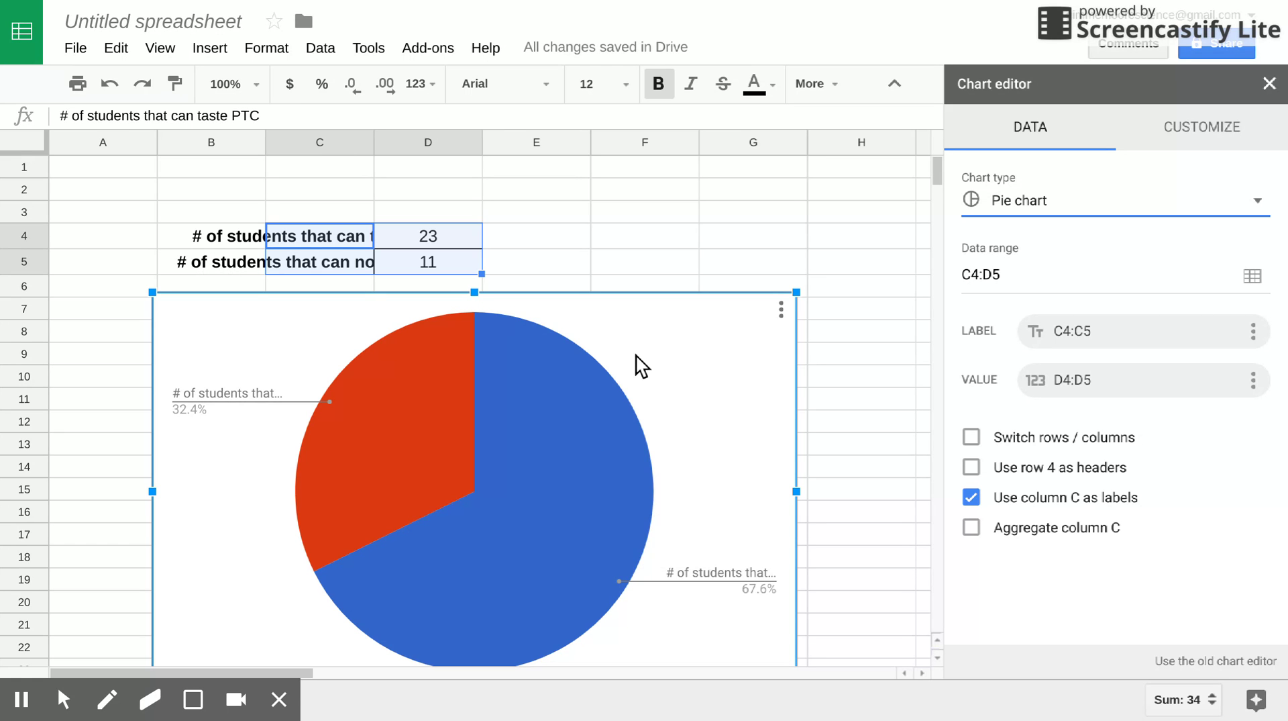
drag(645, 354, 658, 261)
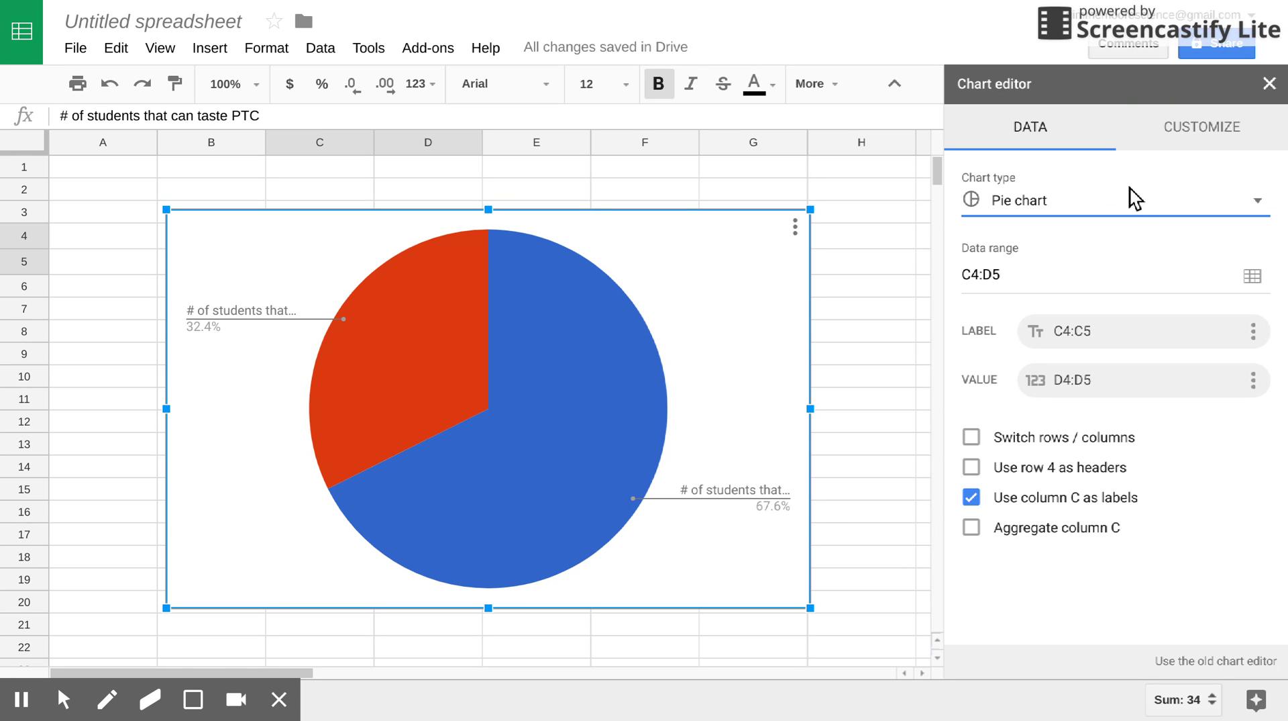
- Give the pie chart the title "Percentage of Students Who Could Taste PTC"
click(1194, 126)
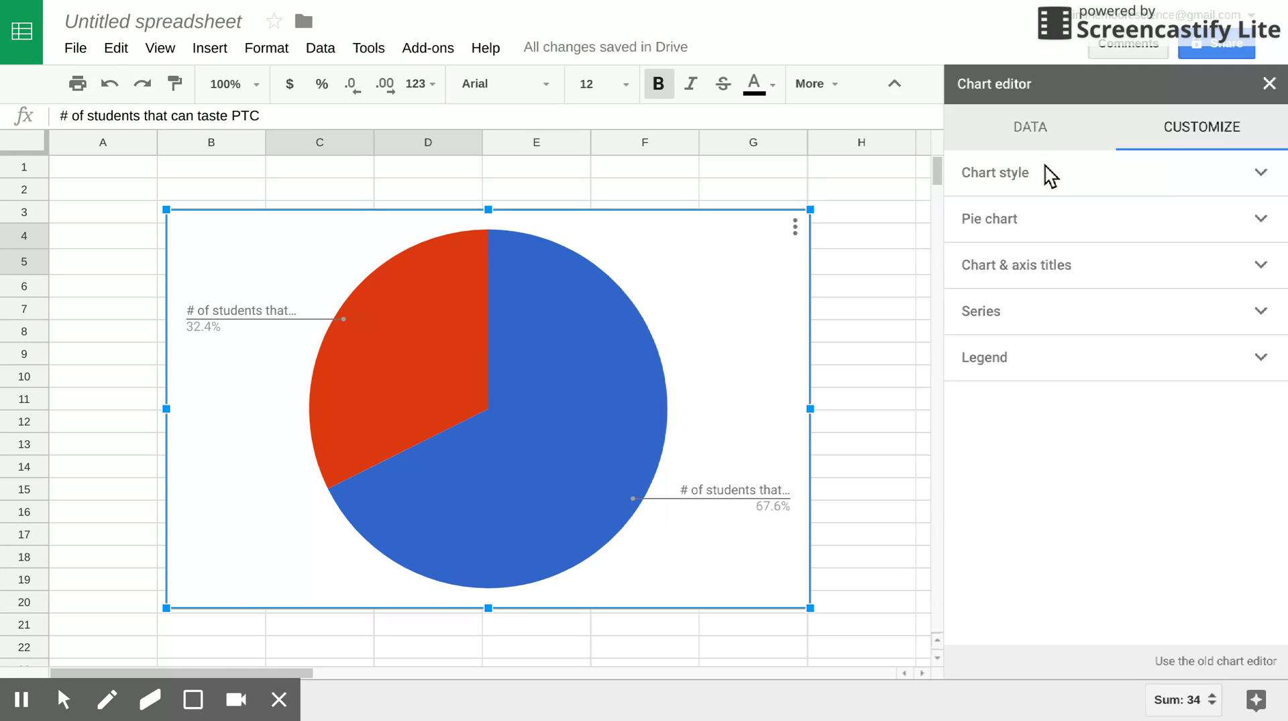
click(1062, 278)
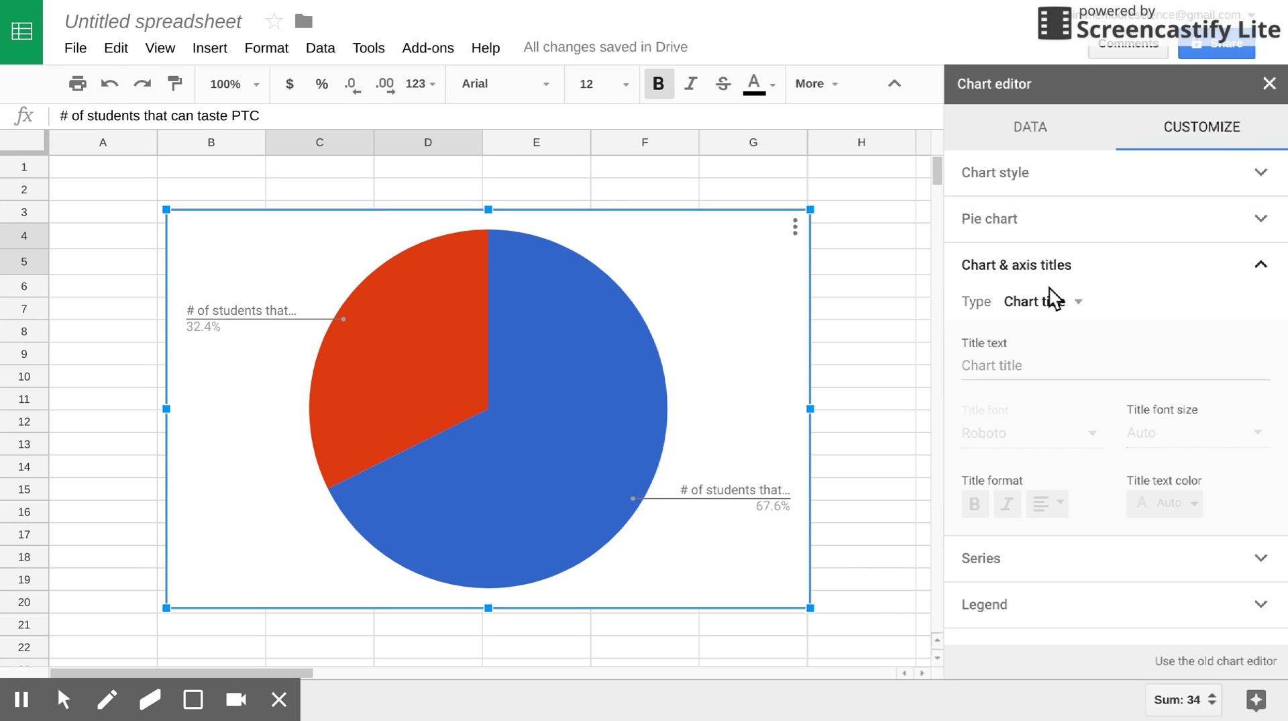
click(1027, 365)
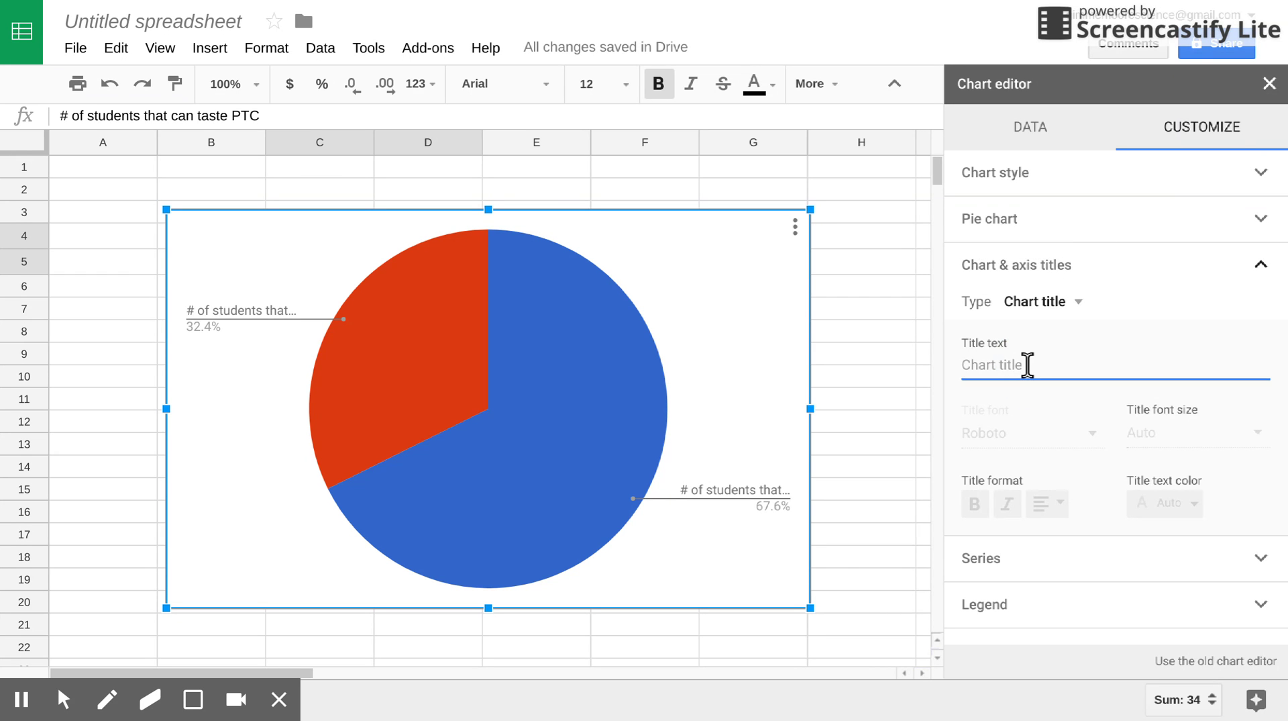
text(Per)
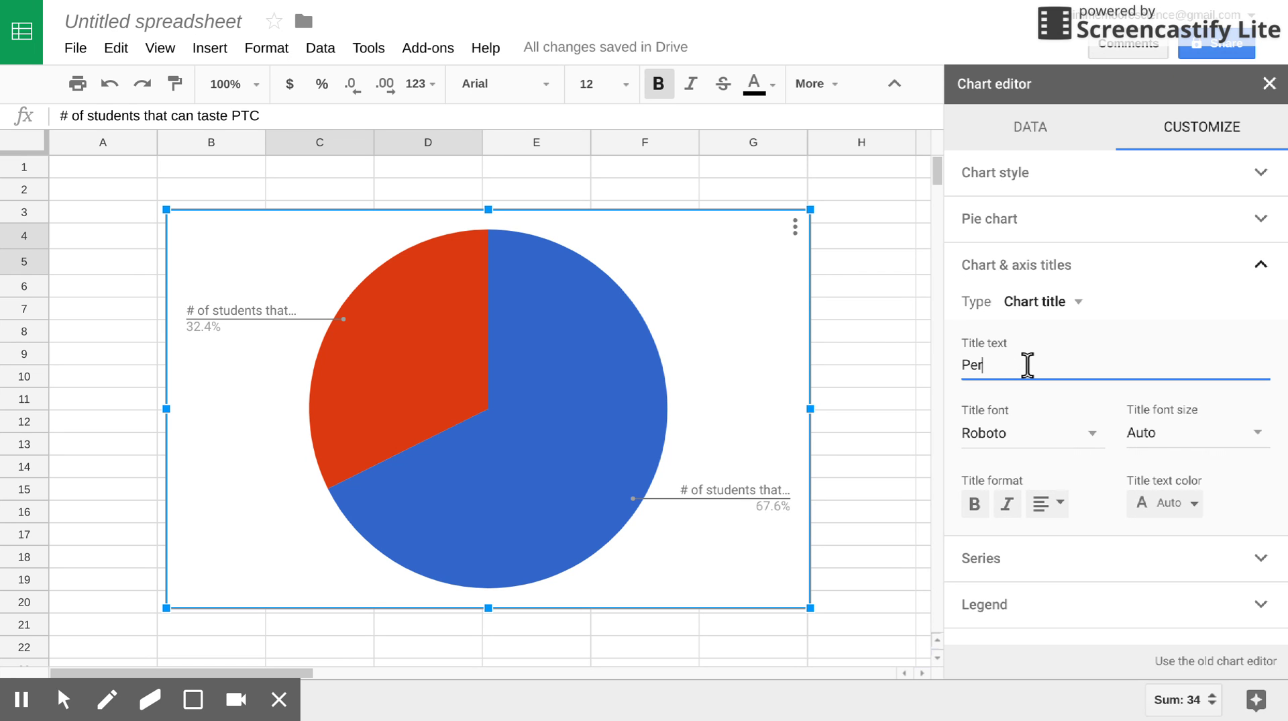
text(centage of Students W)
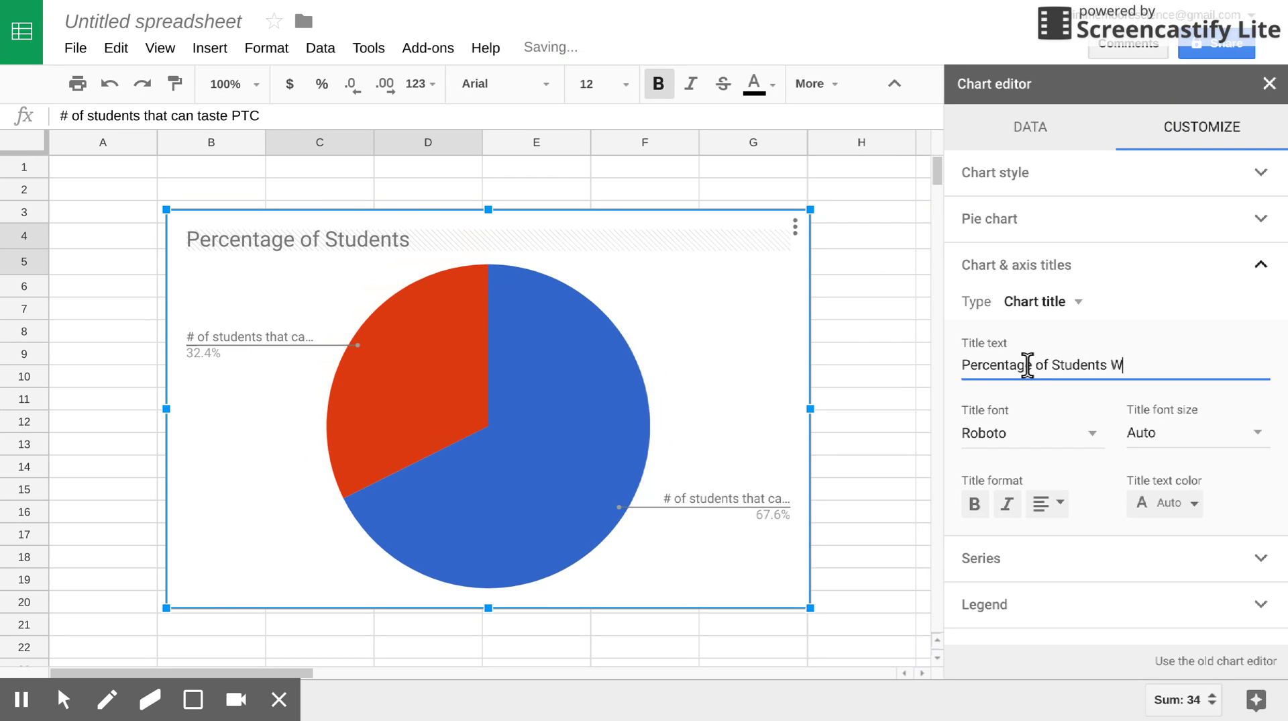
text(ho Could Taste PTC)
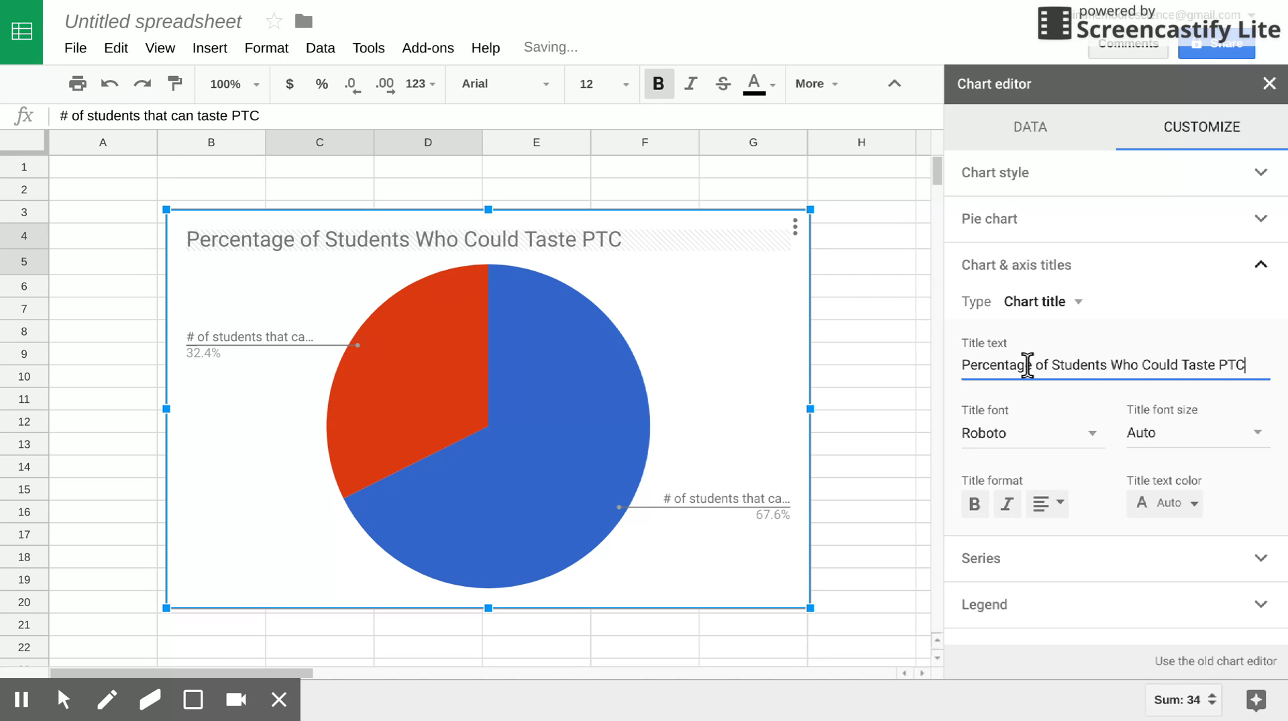
- Format the chart title as bold and set its text color to black
click(975, 504)
click(1160, 502)
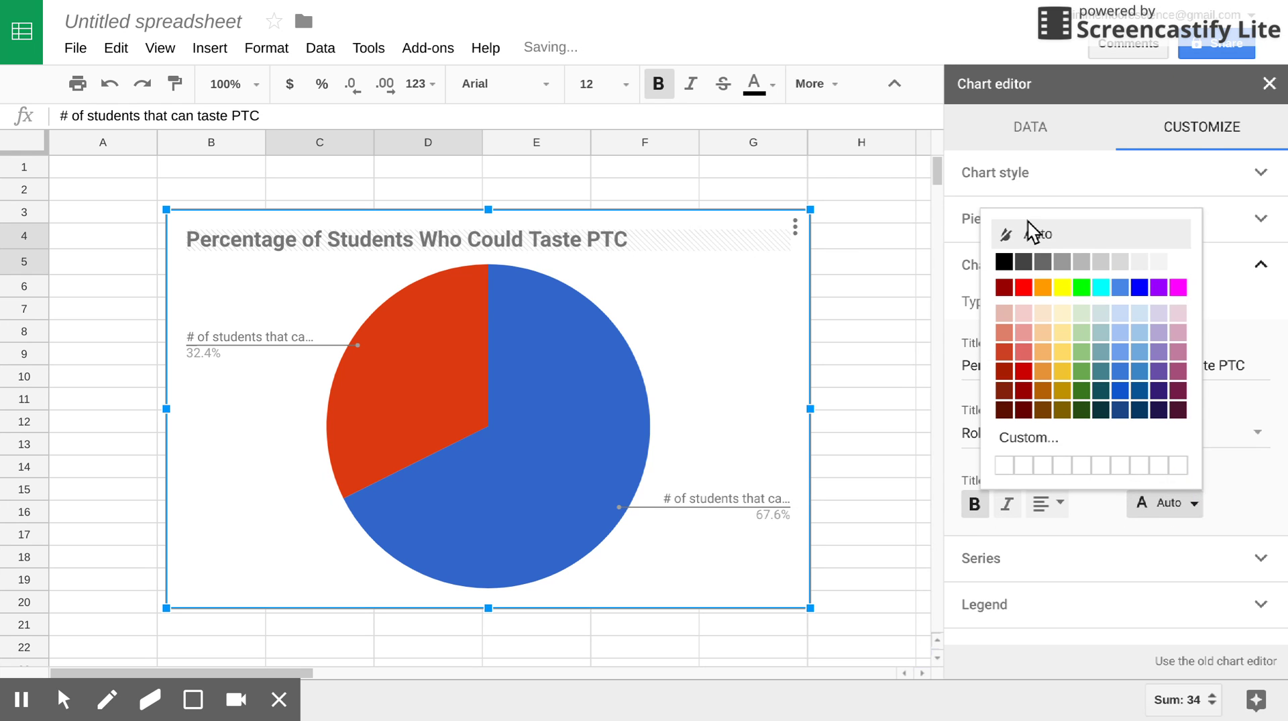
click(1005, 261)
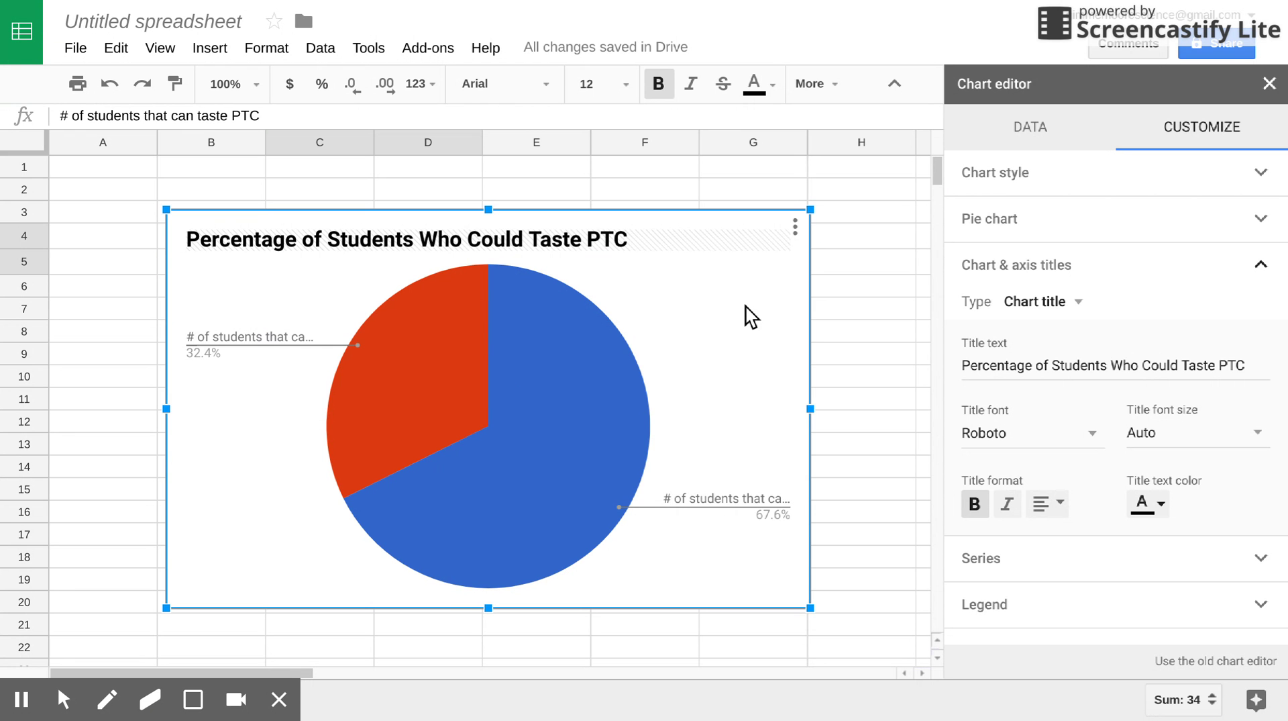
- Compare the pie slices' labels with the source data in C4:D5
drag(750, 315, 753, 392)
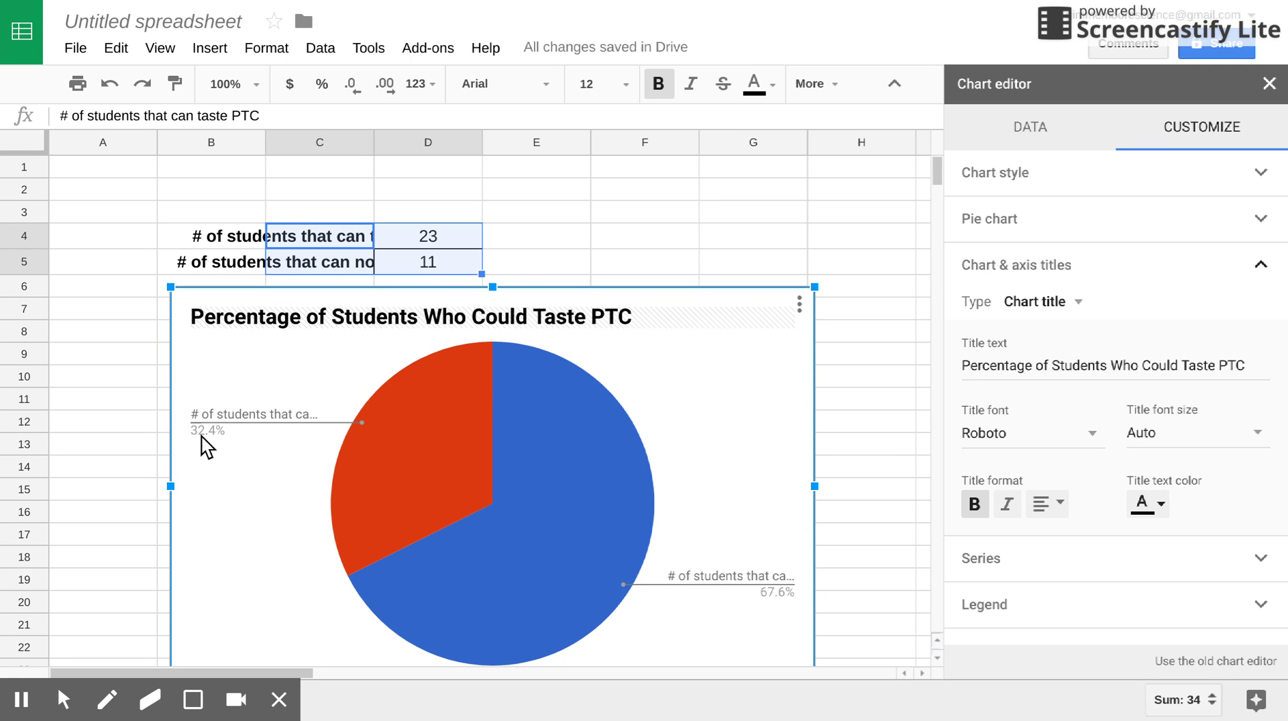
mouse_move(428, 446)
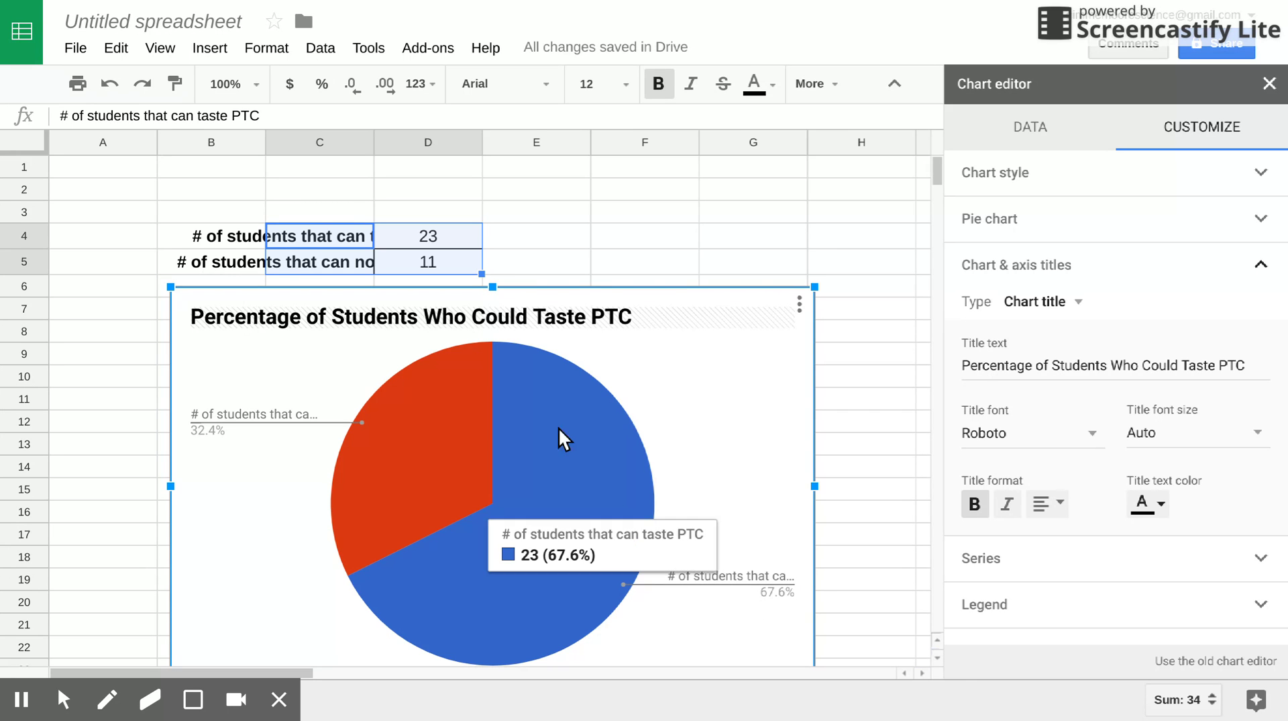
click(680, 380)
drag(680, 379, 689, 304)
mouse_move(501, 401)
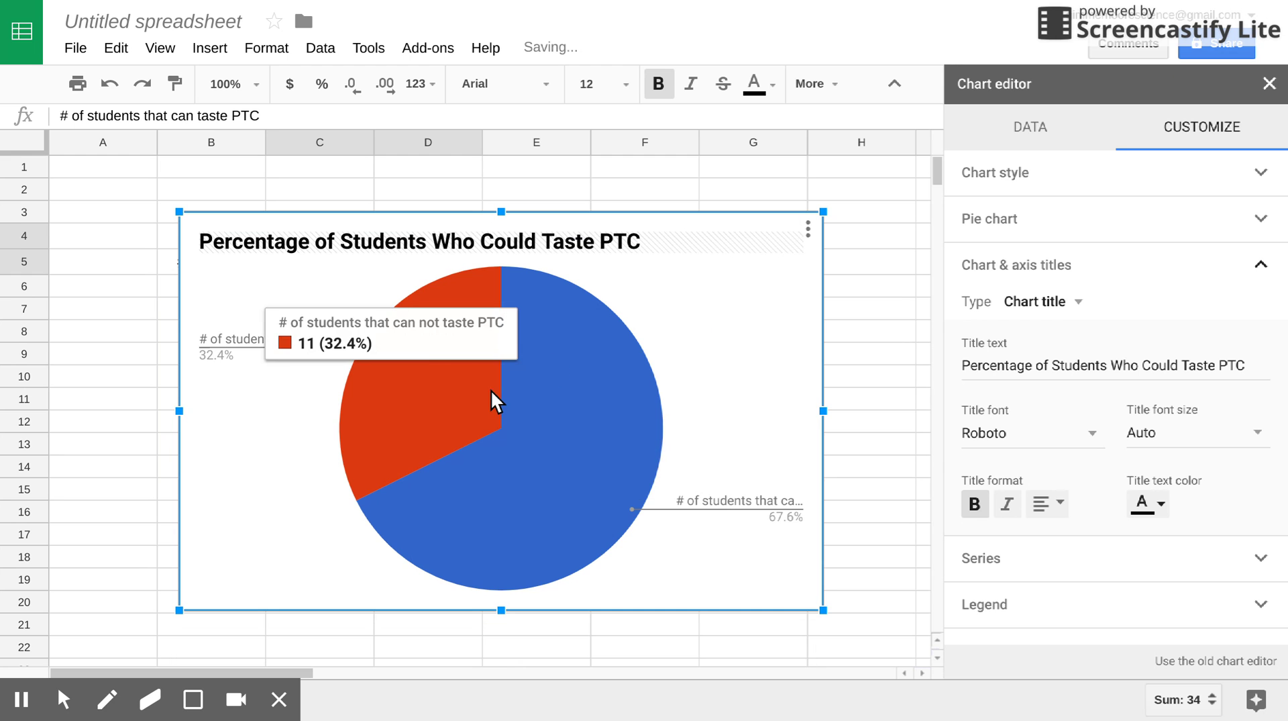
click(745, 501)
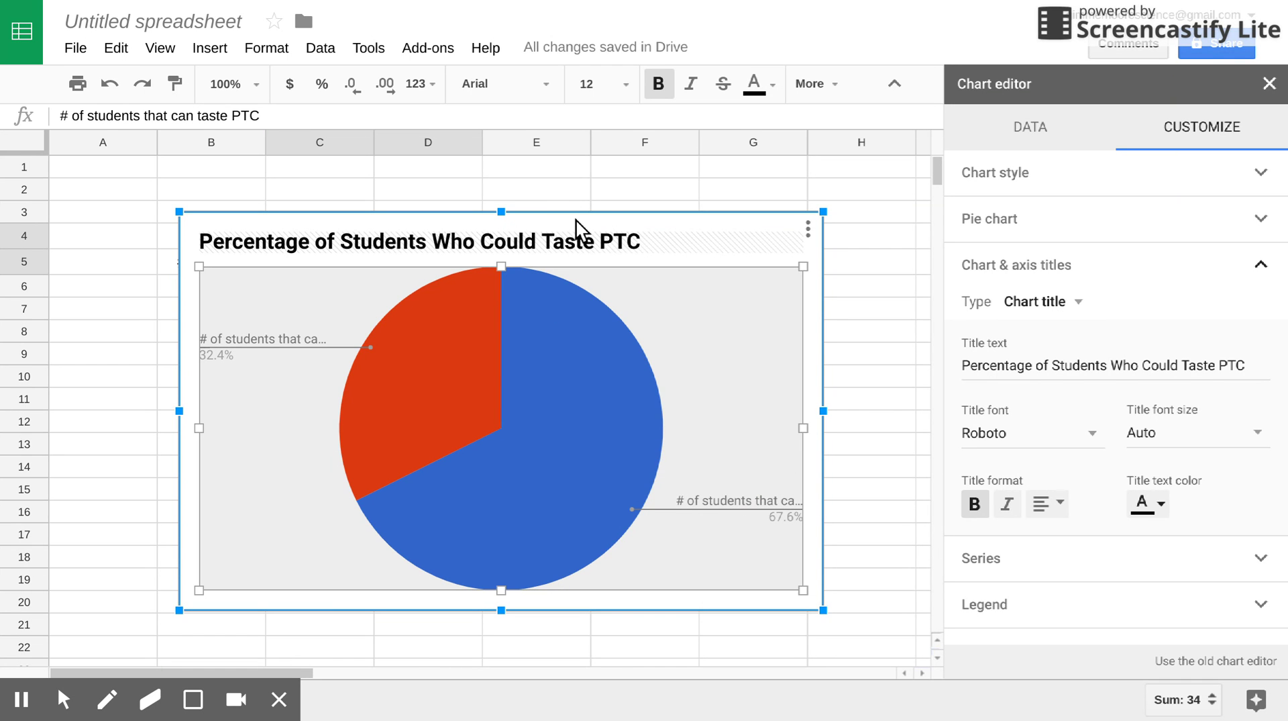
- Move the chart below the data table and change the label in cell C4 to "Can Taste PTC"
drag(575, 219, 569, 345)
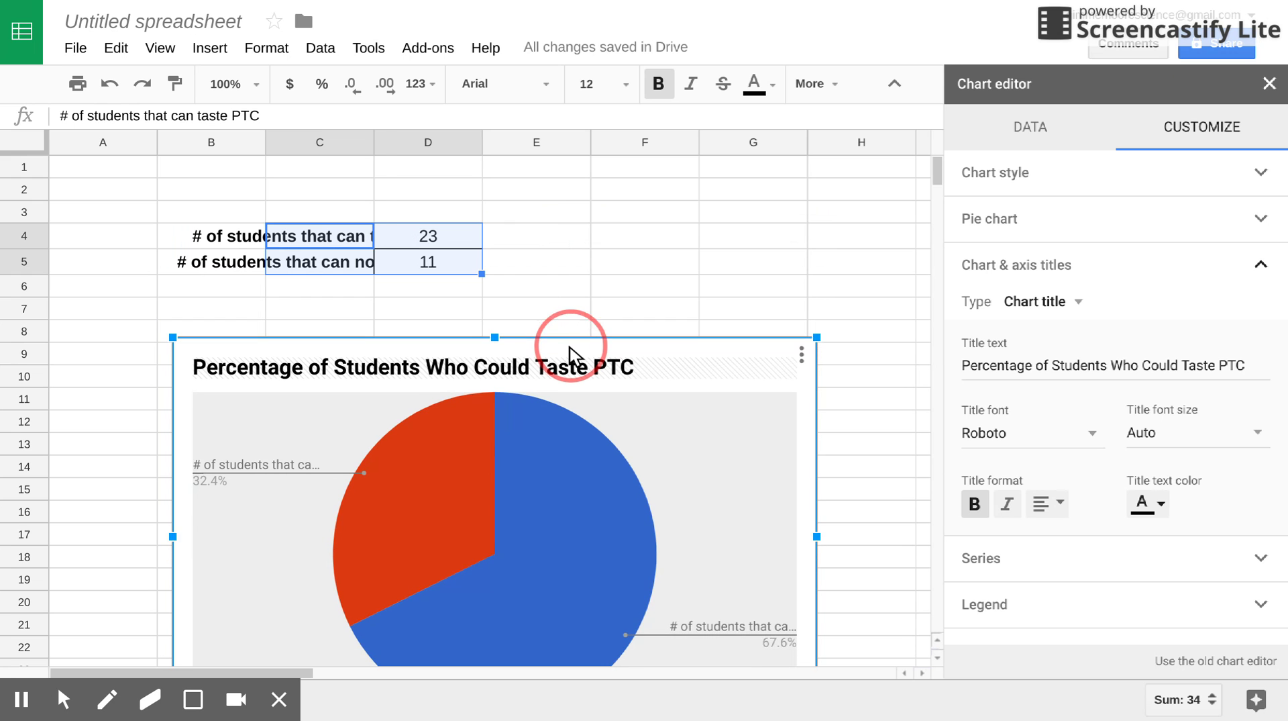
click(321, 235)
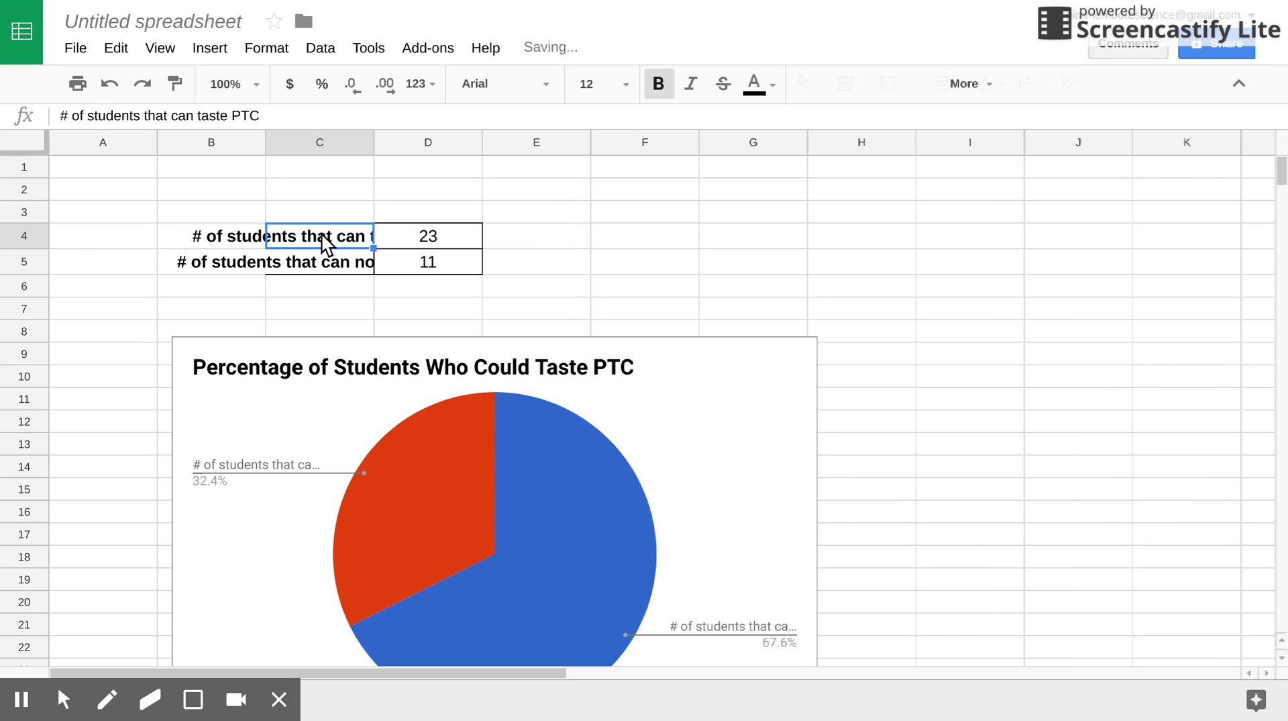
double_click(321, 232)
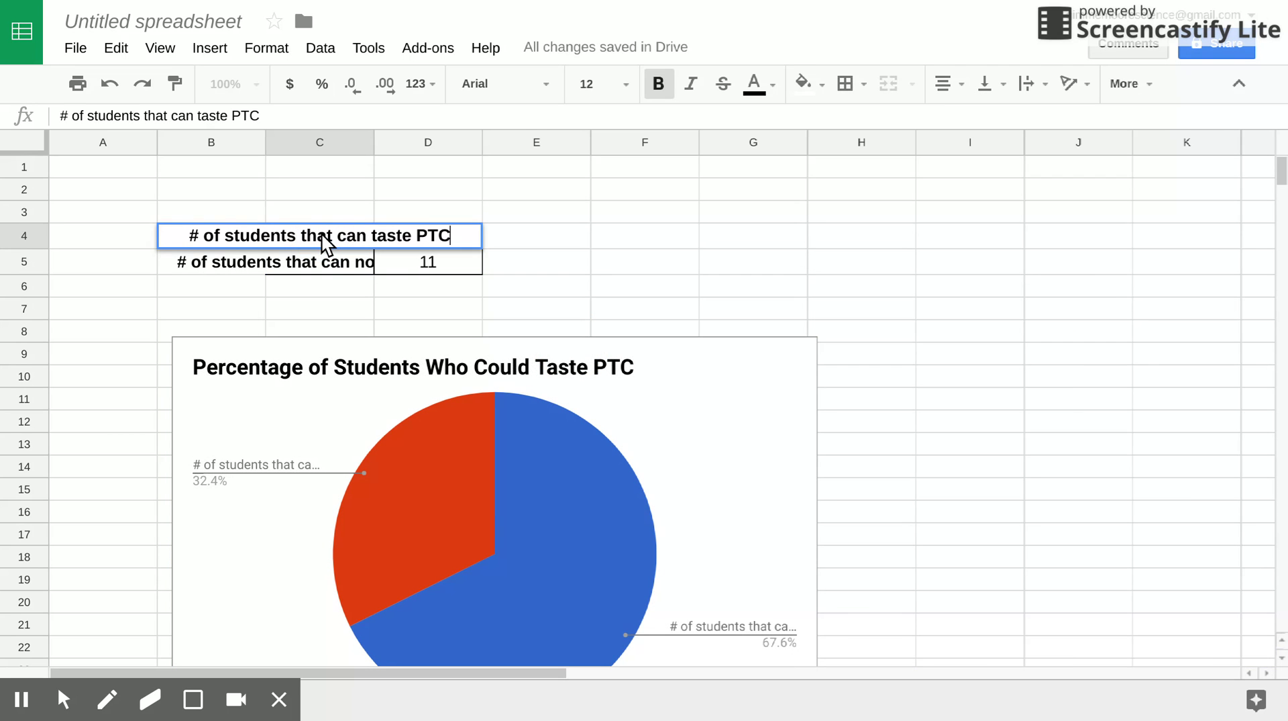
key(Left)
key(Left)
key(Left)
key(Left)
key(Left)
key(Left)
key(Left)
key(Left)
key(Left)
key(Left)
key(Left)
key(shift+ctrl+Left)
key(shift+ctrl+Left)
key(shift+ctrl+Left)
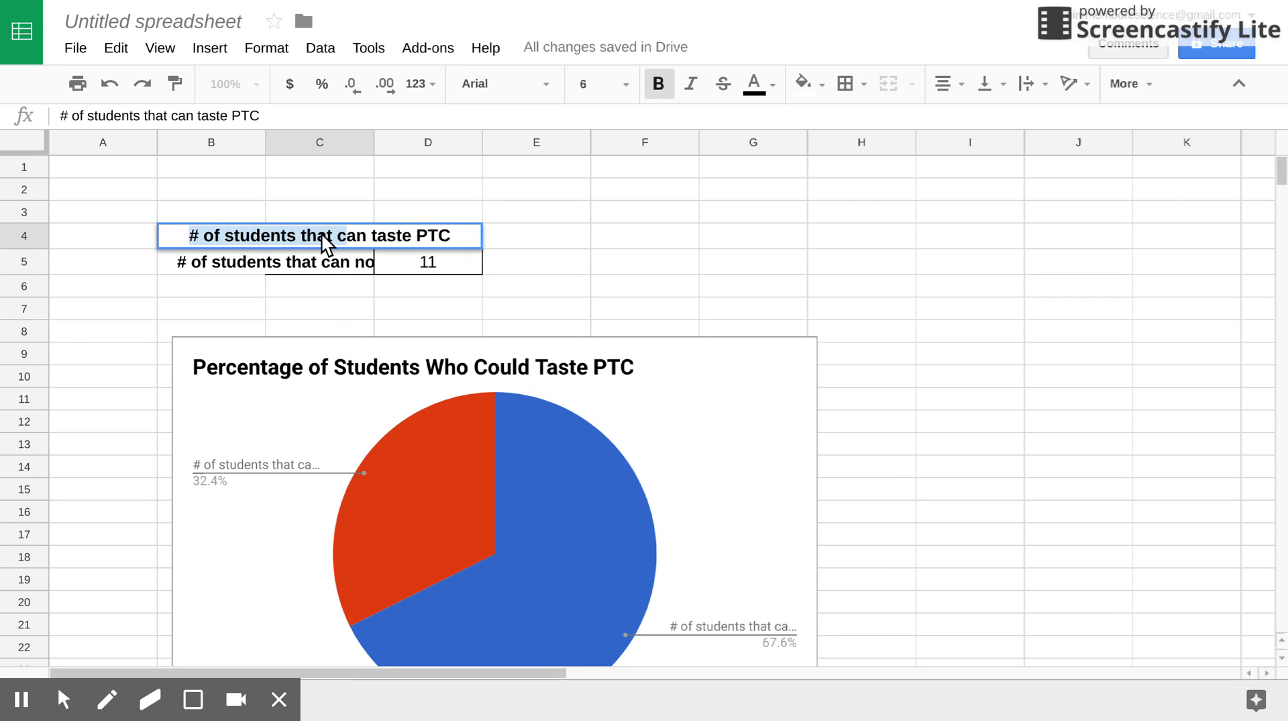
text(C)
key(Delete)
text(T)
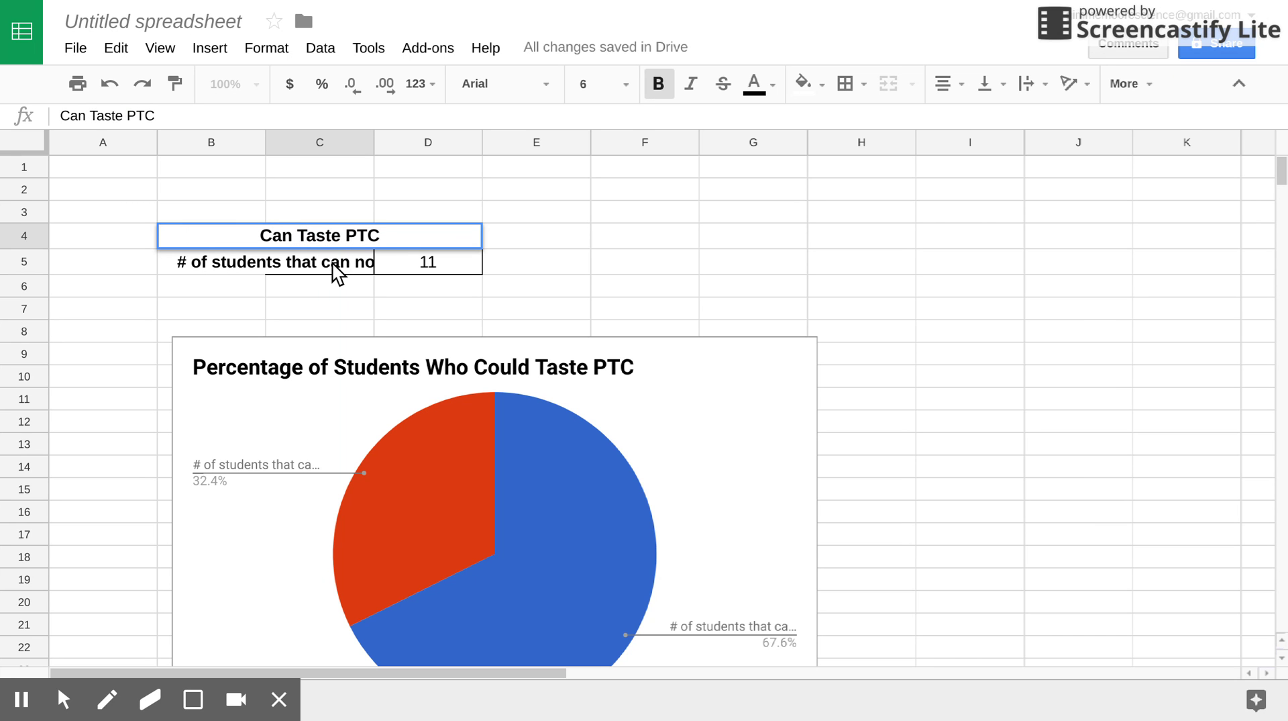
key(Return)
- Shorten the label in cell C5 to "Can not taste PTC"
key(Return)
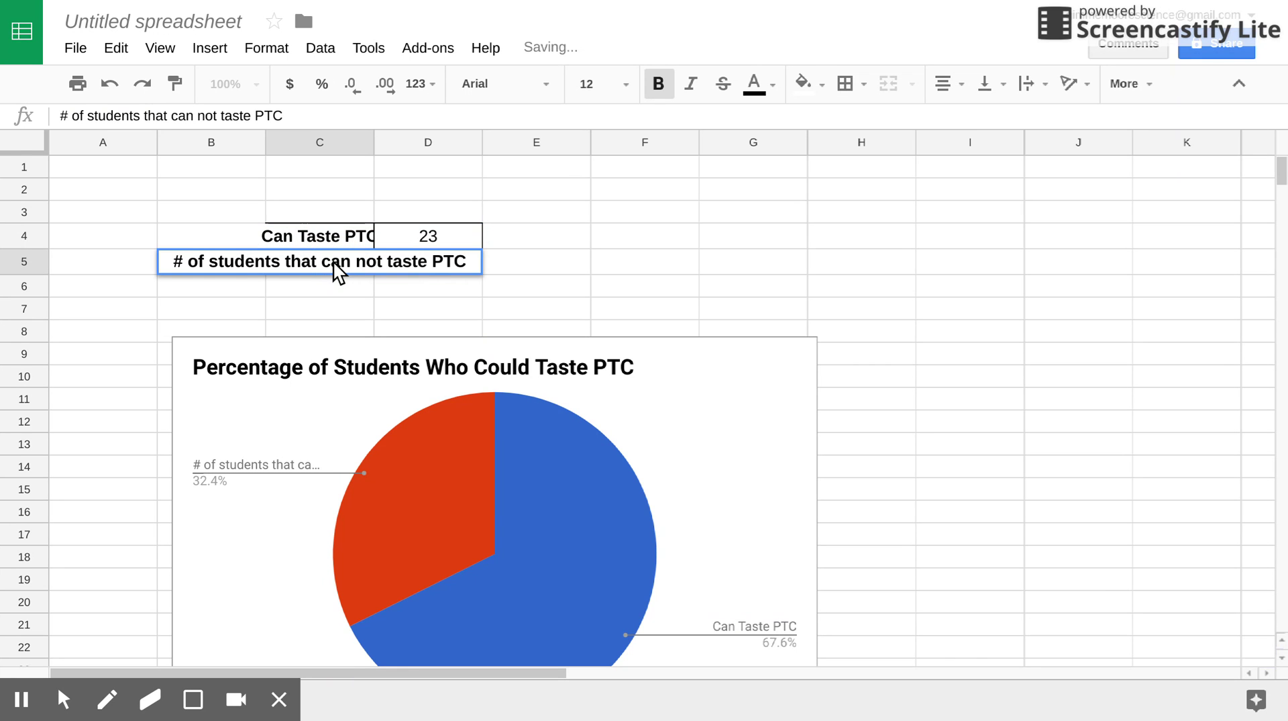
click(332, 260)
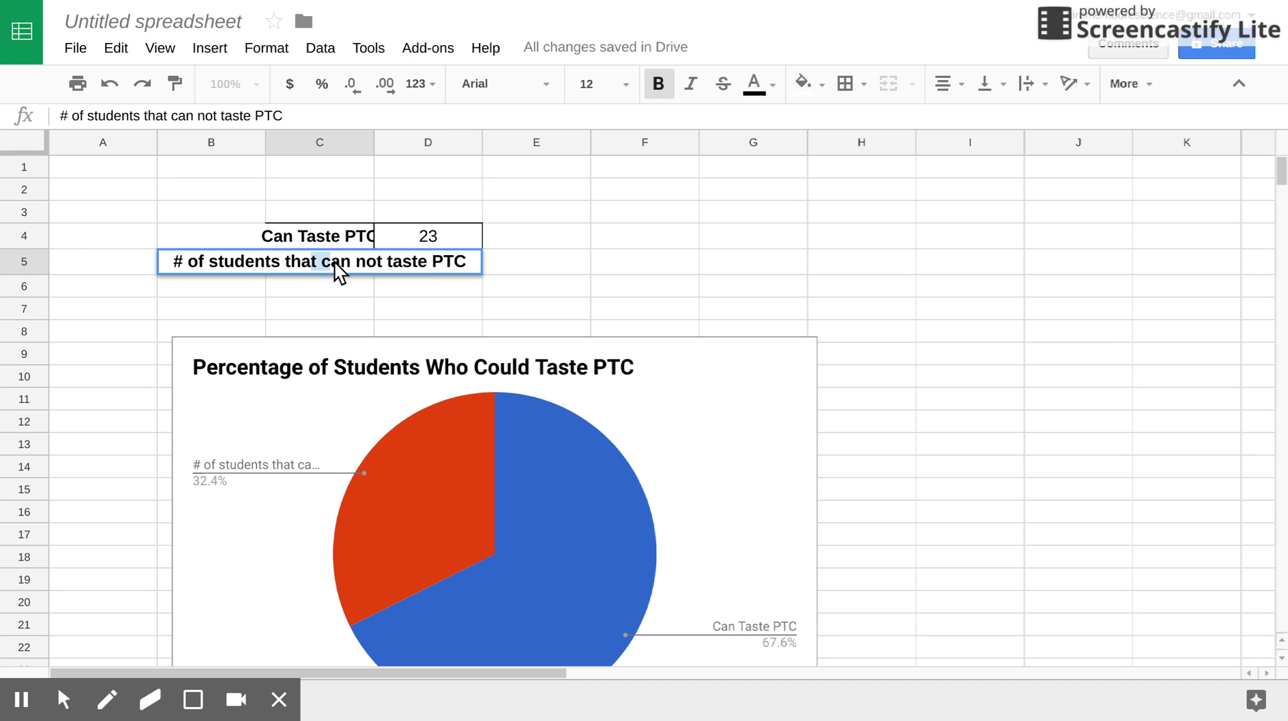
key(shift+Left)
key(shift+Left)
key(shift+Left)
key(shift+Left)
key(shift+Left)
key(shift+Left)
key(shift+Left)
key(shift+Left)
key(shift+Left)
key(shift+Left)
key(shift+Left)
key(shift+Left)
key(shift+Left)
key(shift+Left)
key(shift+Left)
key(shift+Left)
key(shift+Left)
key(shift+Left)
key(shift+Left)
text(C)
key(Right)
key(Right)
key(Right)
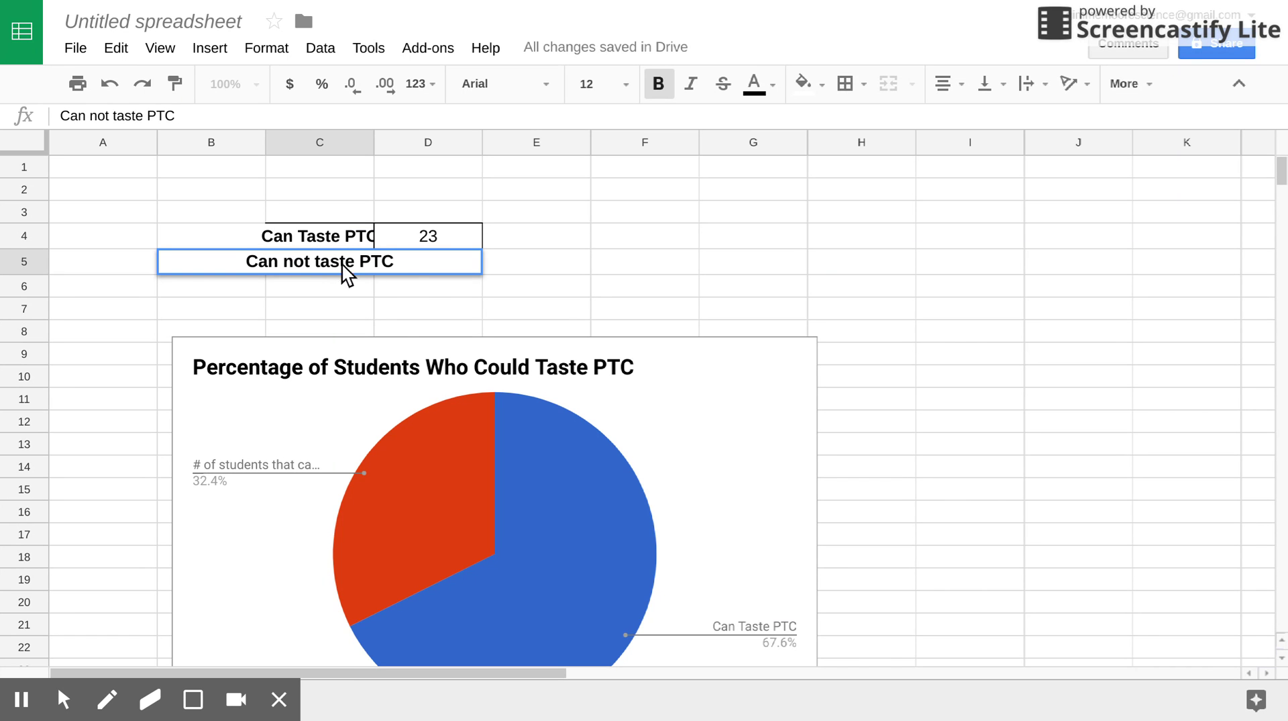
click(416, 292)
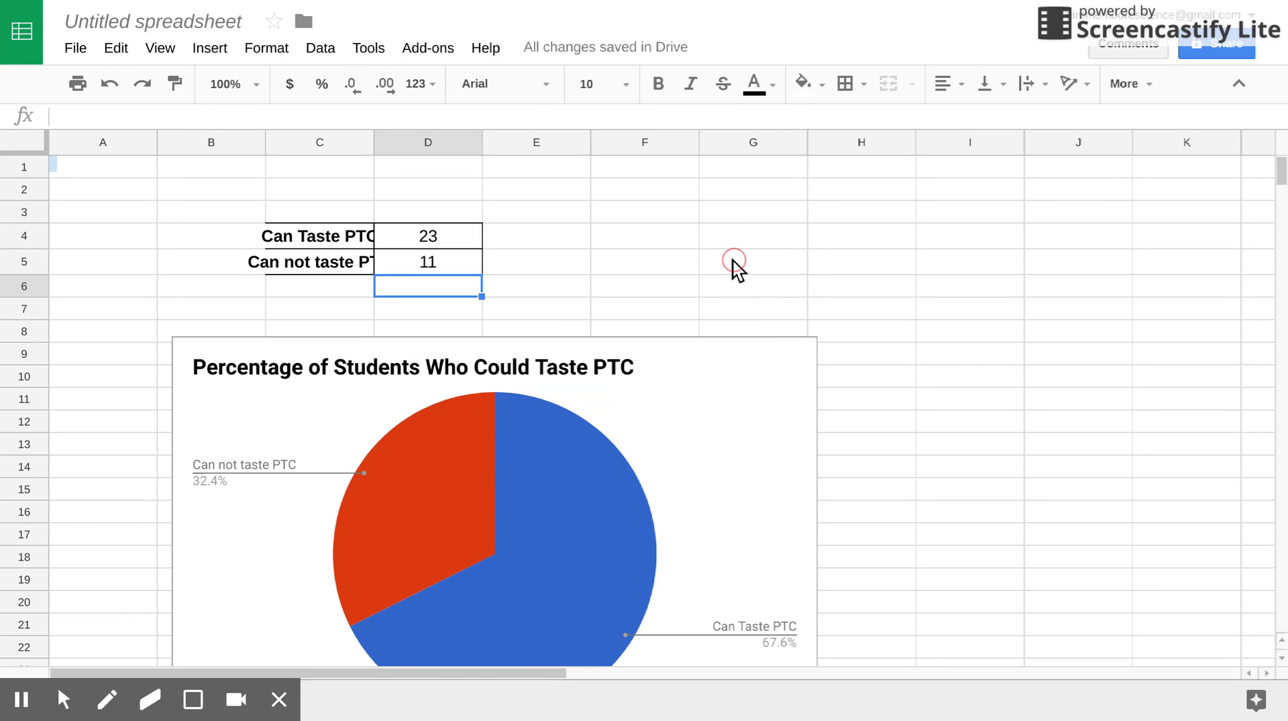
- Move the pie chart beside the data table so it covers columns E to J starting at row 2
click(729, 350)
drag(728, 350, 752, 224)
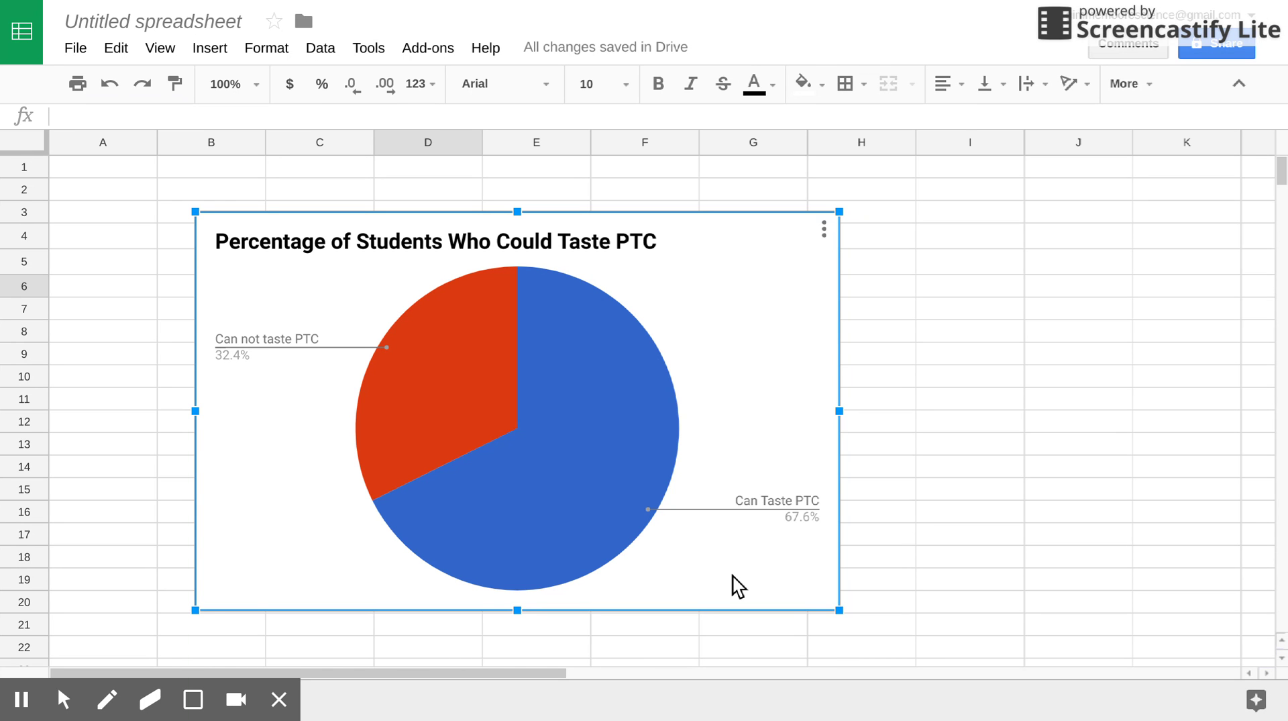
mouse_move(457, 386)
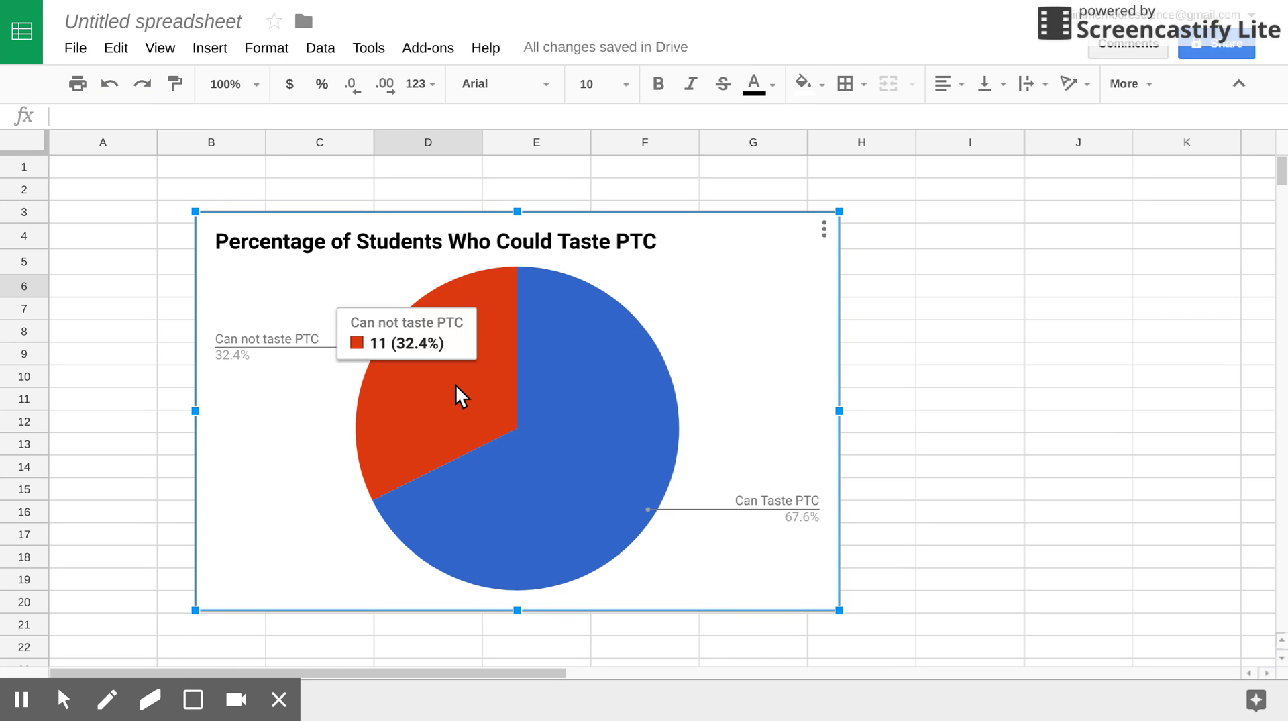
drag(669, 257, 966, 232)
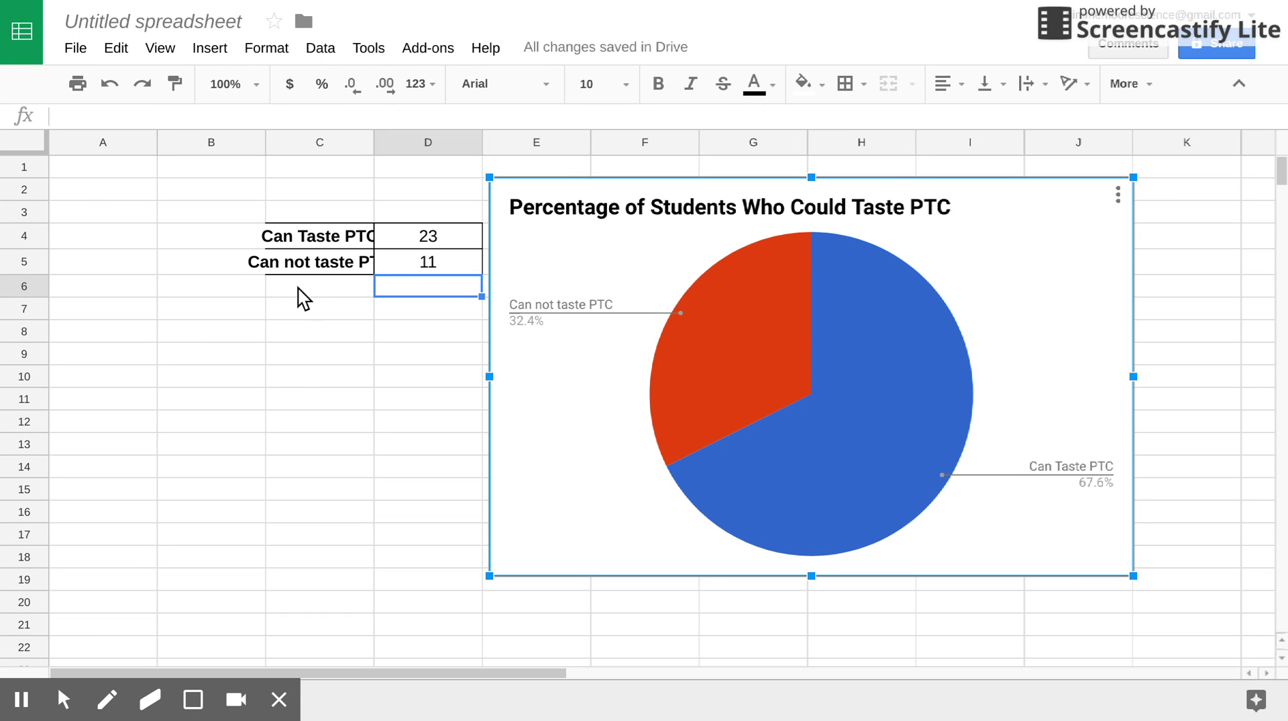
mouse_move(963, 351)
mouse_move(769, 477)
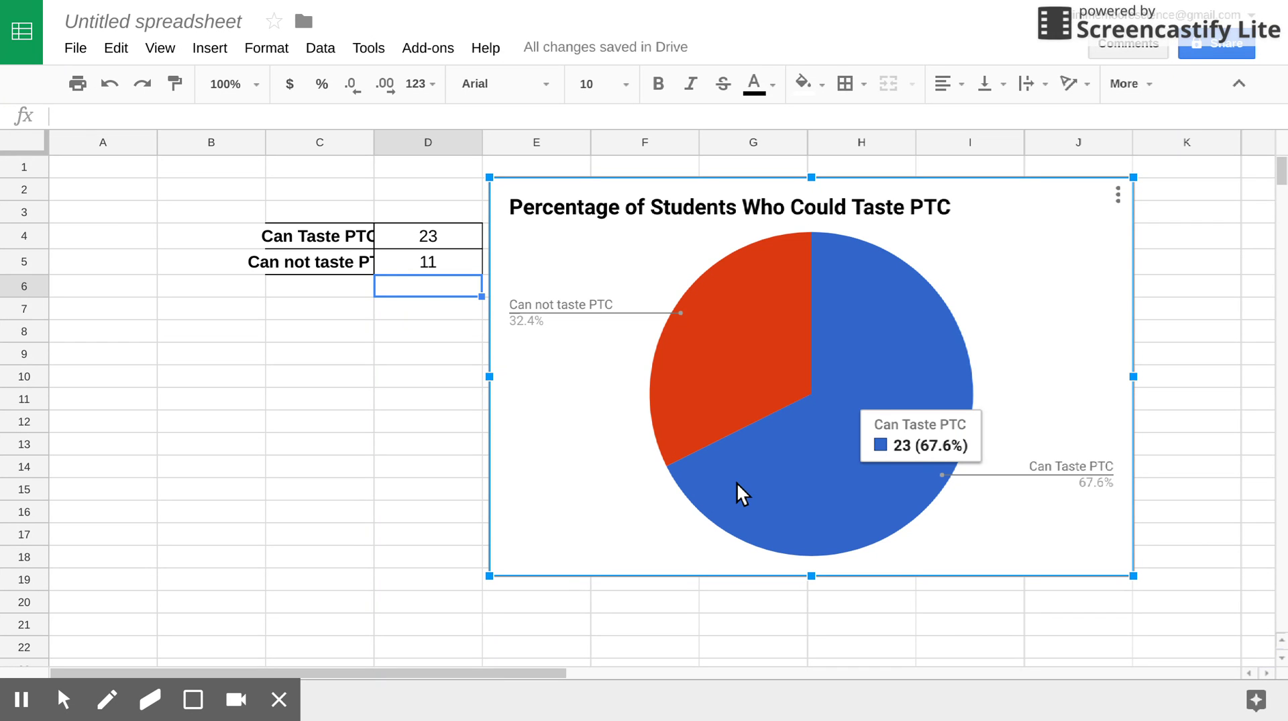
mouse_move(65, 701)
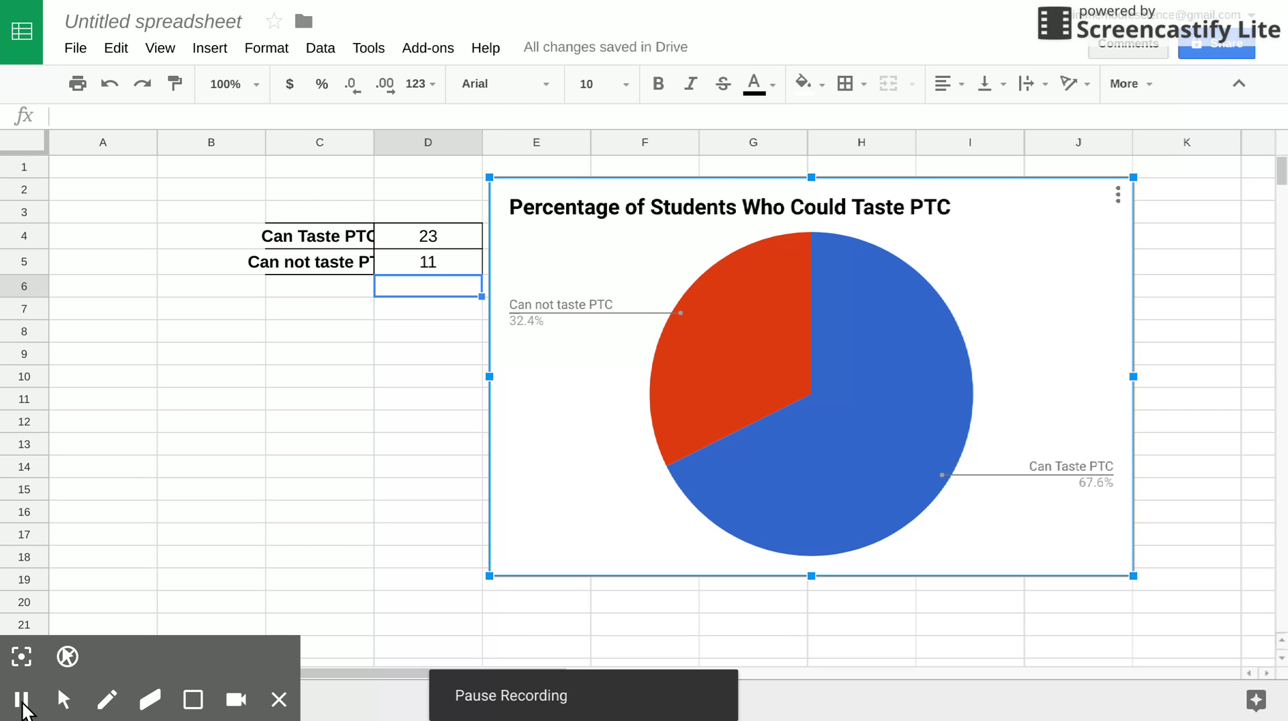